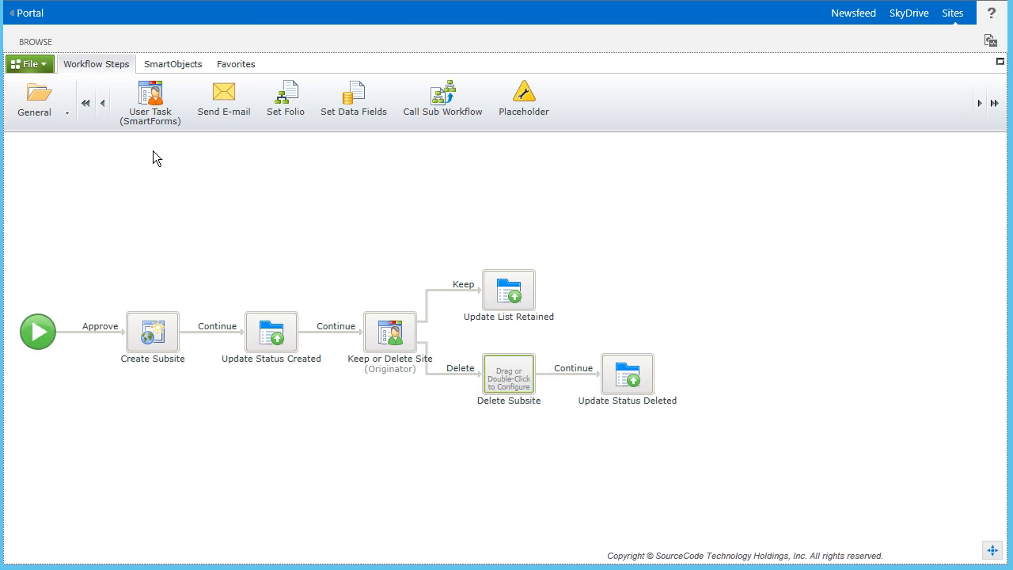
Step: Configure the Delete Subsite placeholder on the Delete branch with the Delete Subsite action from the Sites workflow steps
click(64, 127)
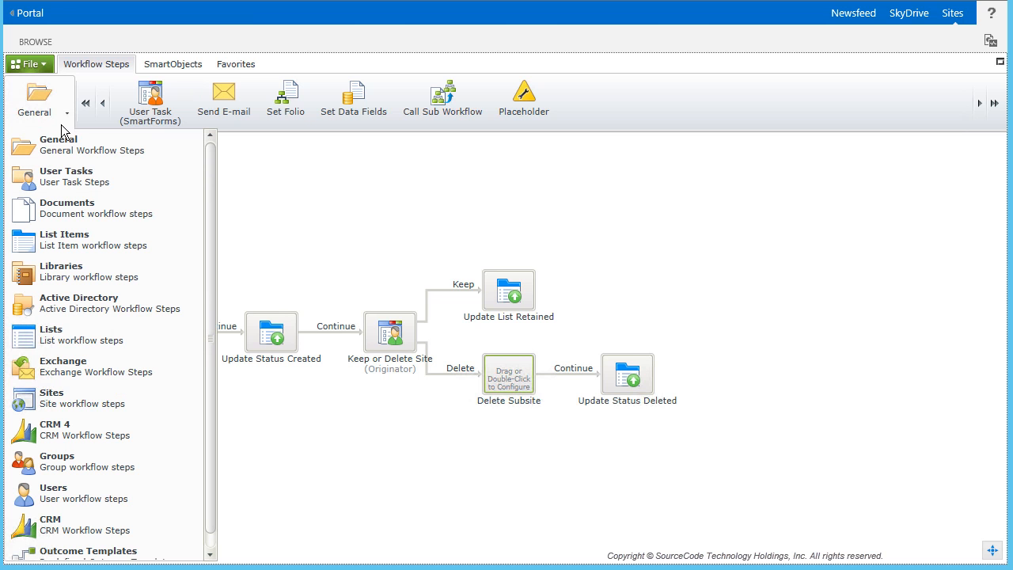
click(101, 404)
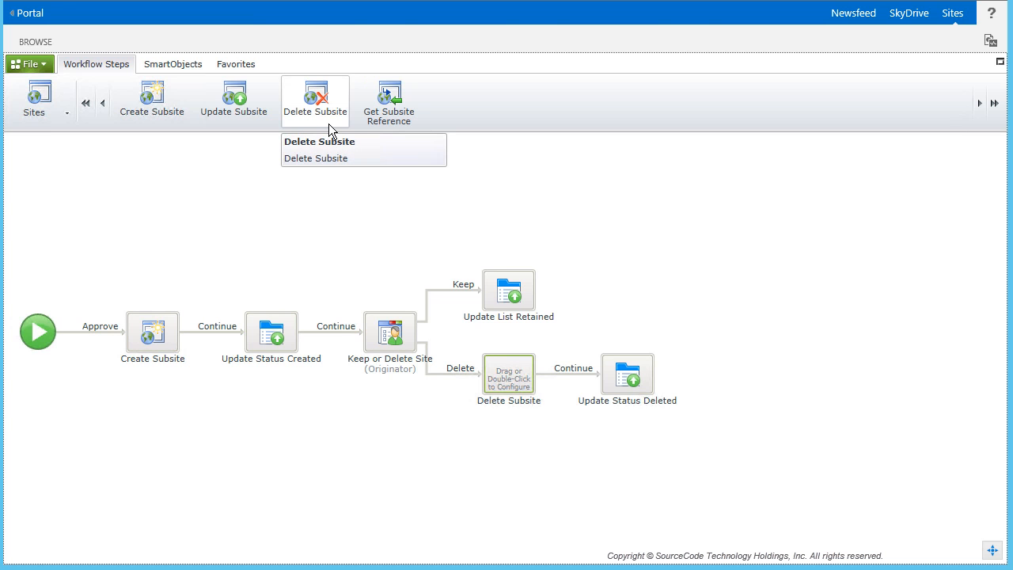
drag(330, 129, 514, 375)
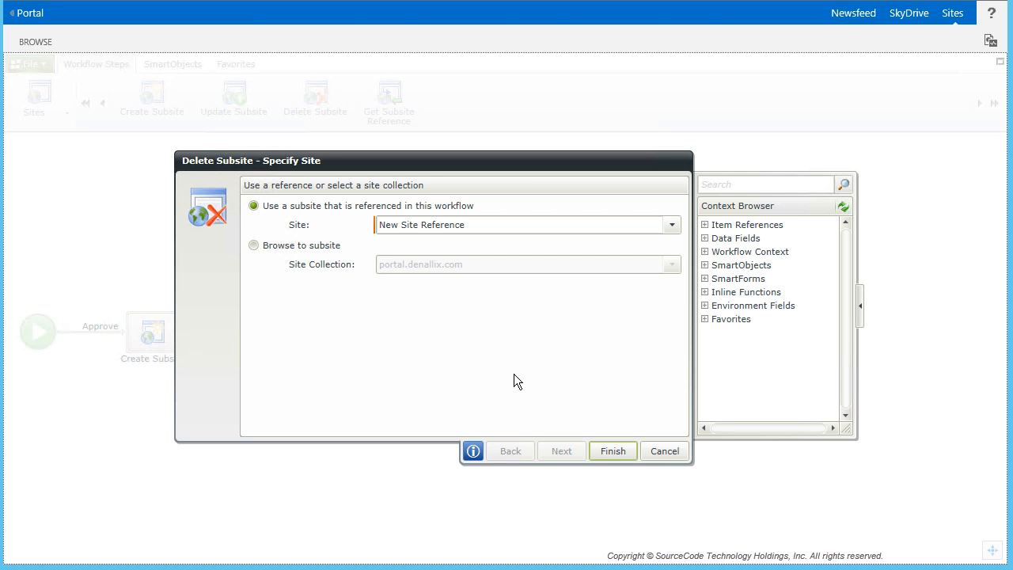
Step: Switch the subsite source to browsing, keep portal.denallix.com as the site collection and continue to the filters
click(264, 249)
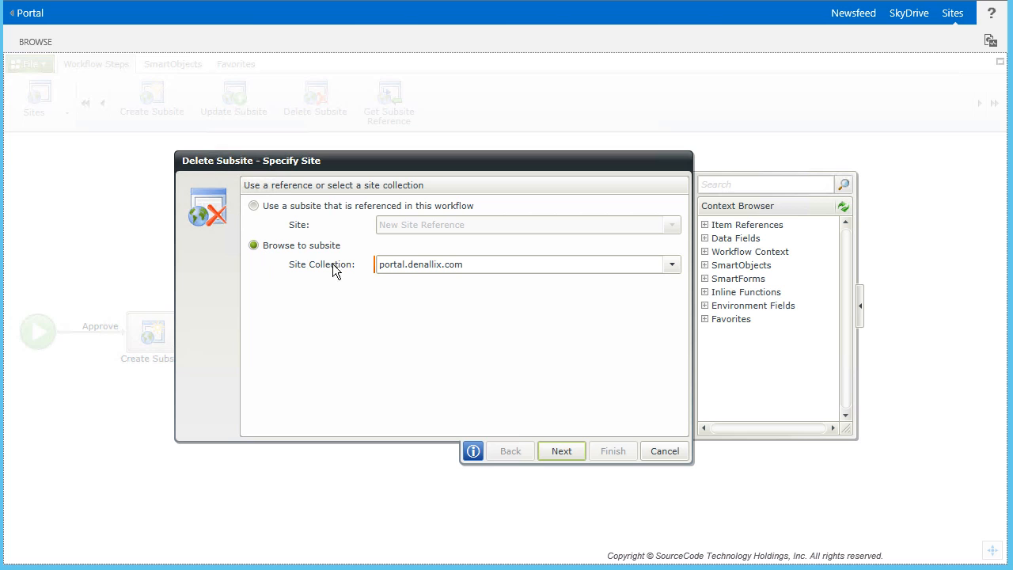
click(672, 266)
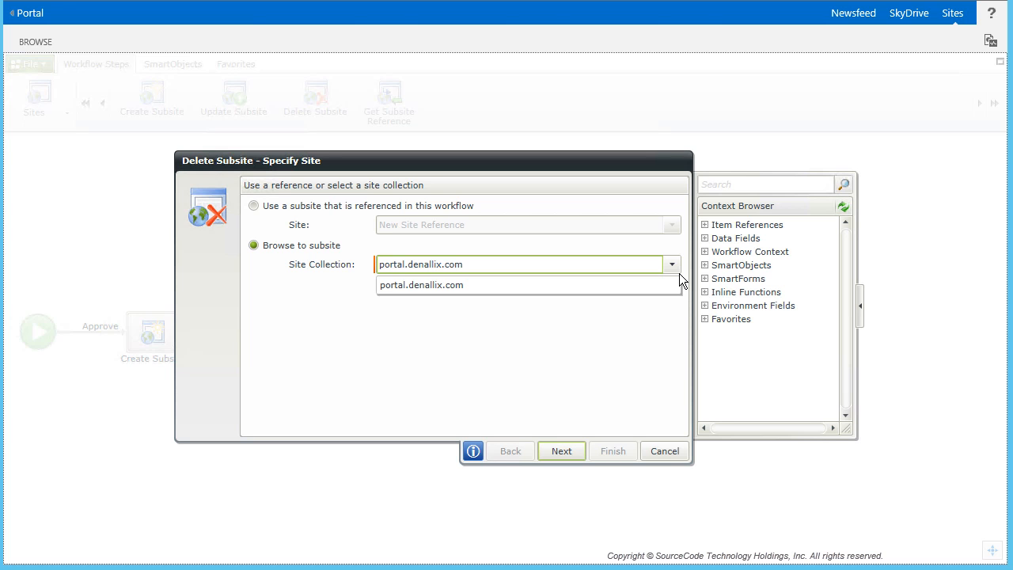
click(679, 273)
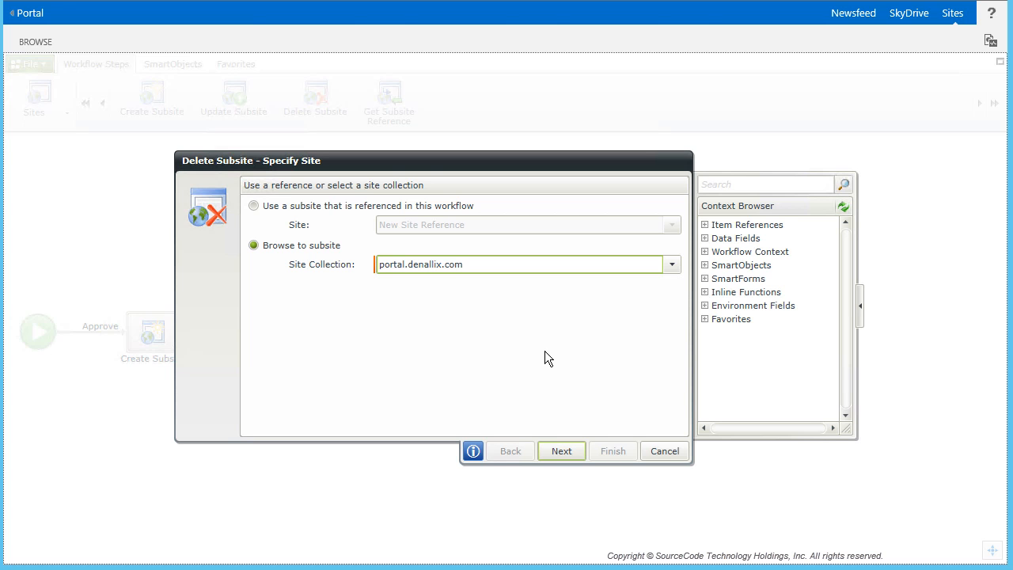
click(564, 453)
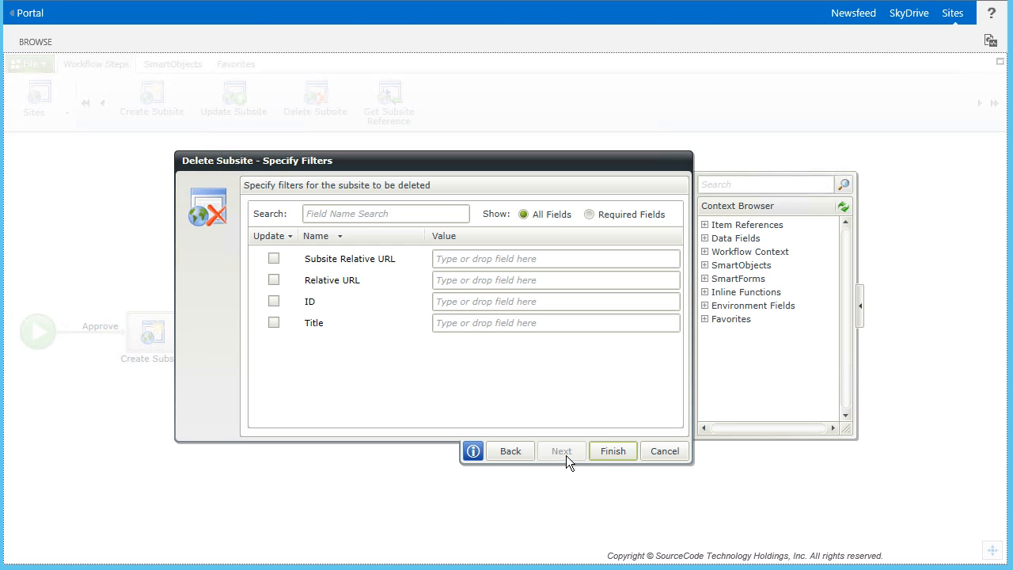
Step: Filter by Subsite Relative URL "projects" and the Project Site Request's Relative URL field, and go back to the site selection
click(705, 225)
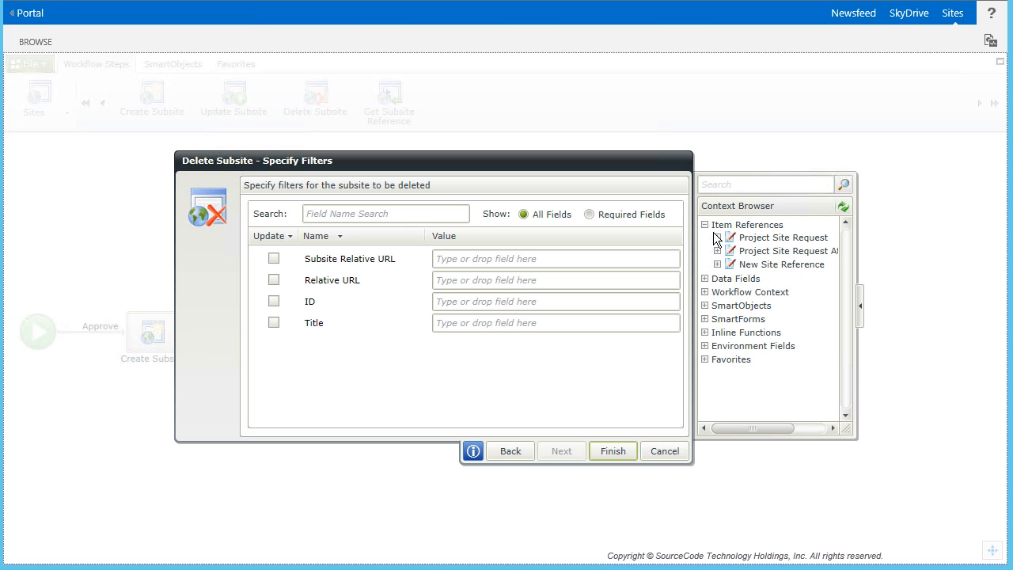
click(717, 238)
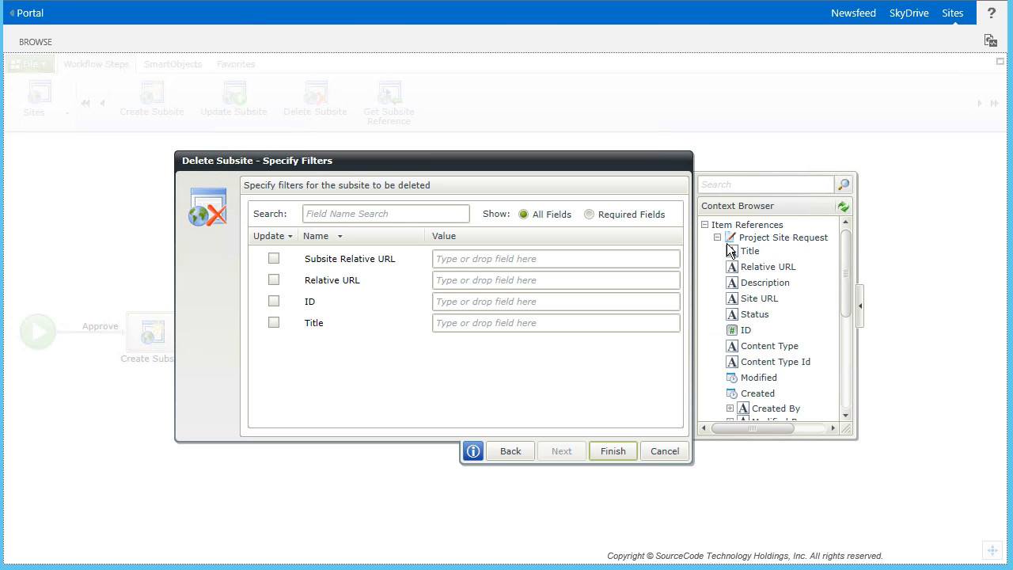
click(589, 265)
text(projects)
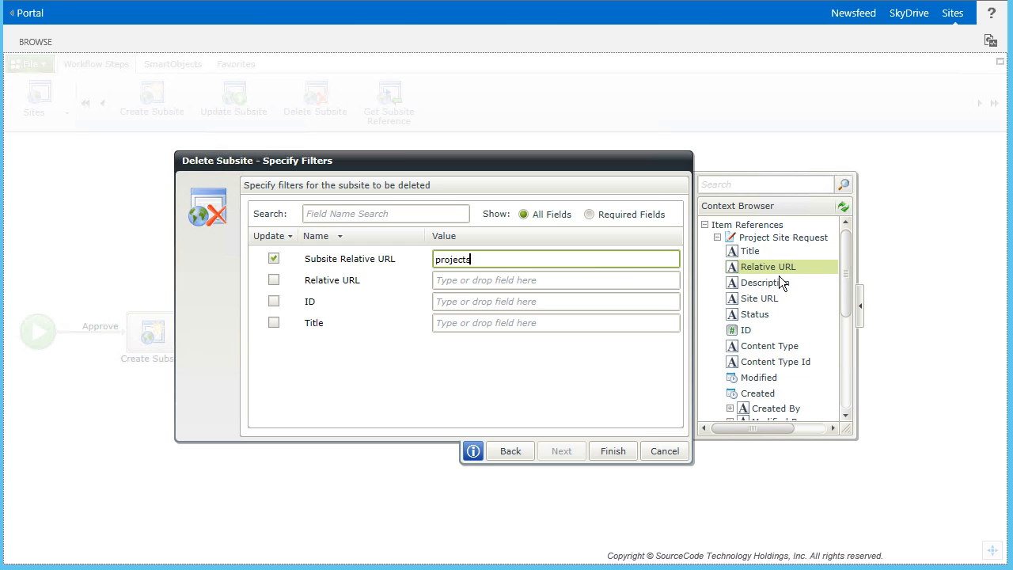
drag(779, 275, 597, 292)
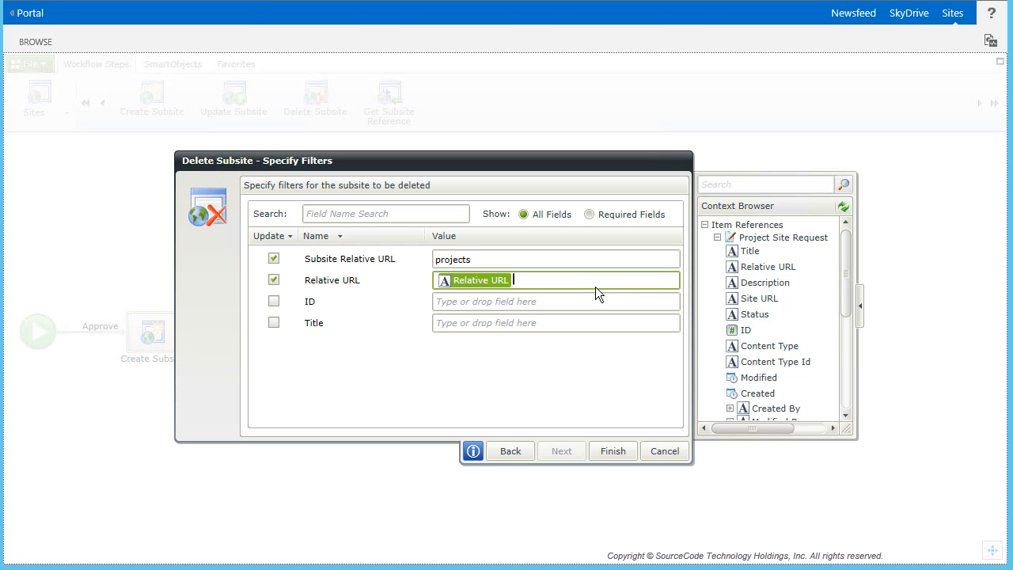
click(510, 460)
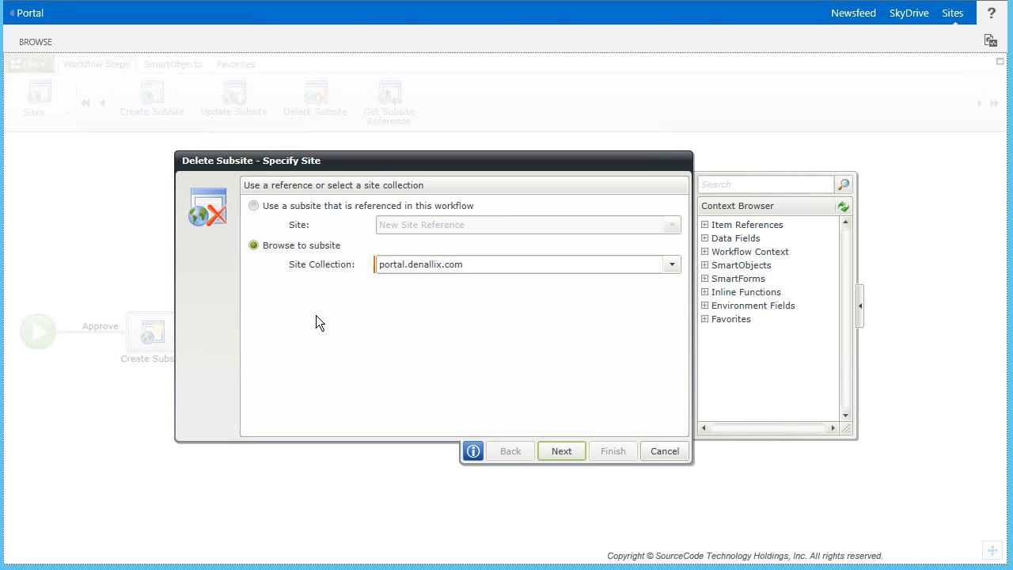
Step: Set the Delete Subsite step to use the subsite referenced as New Site Reference and finish its configuration
click(259, 211)
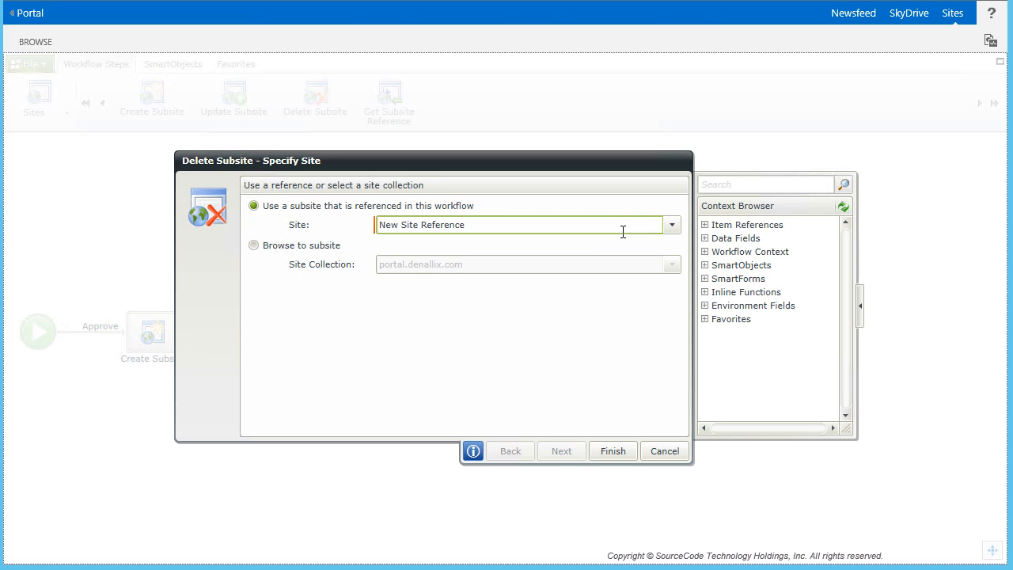
click(672, 228)
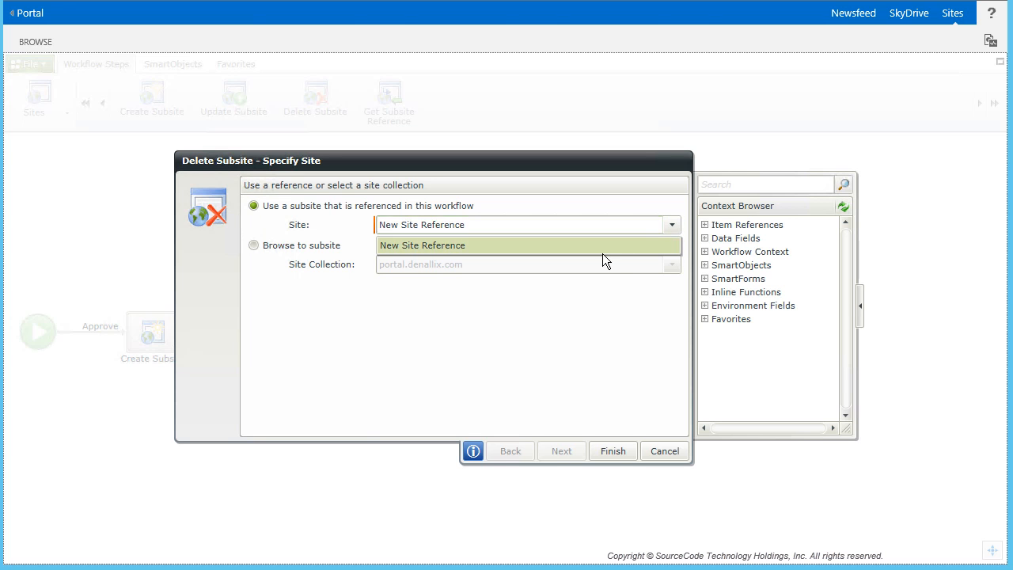
click(602, 251)
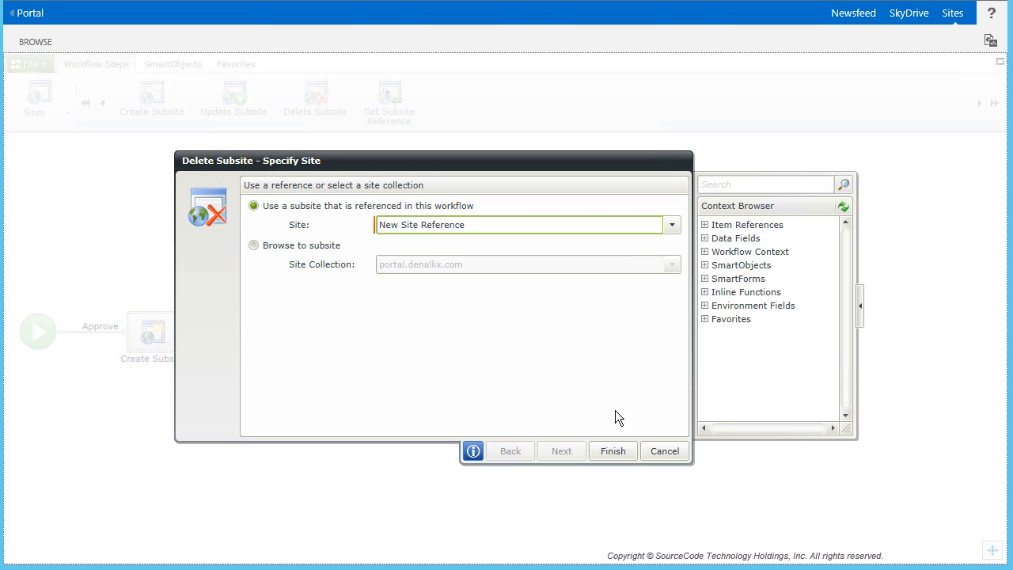
click(622, 462)
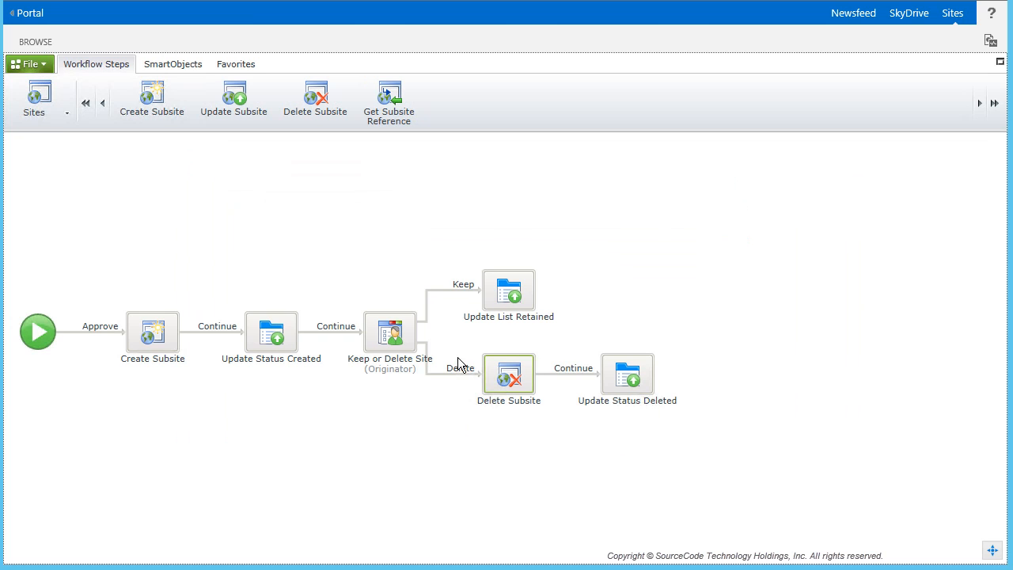
Step: Leave the workflow designer, view the computerrefresh2014 site from the Project Site Request list and return to the list
click(30, 65)
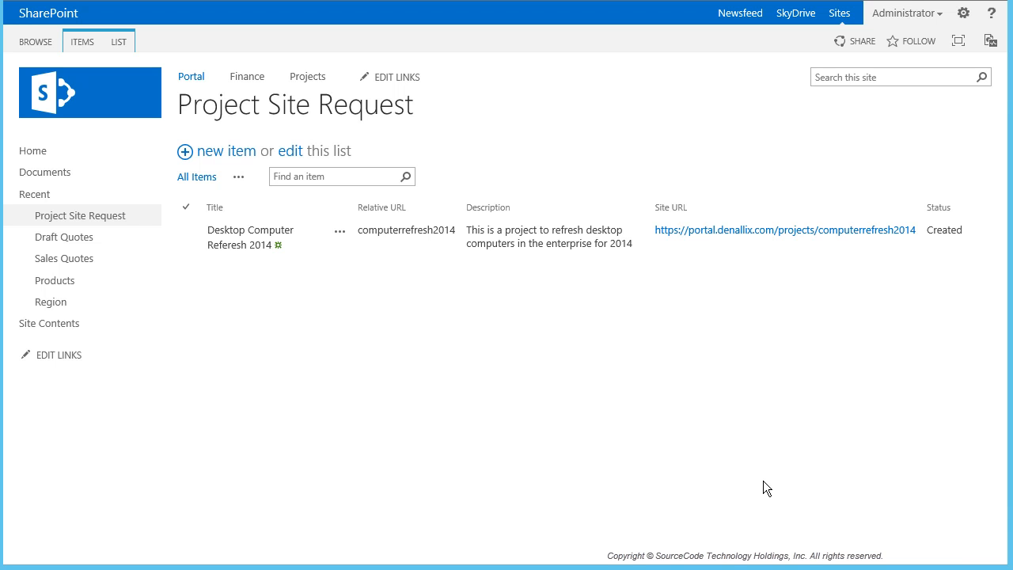
click(716, 234)
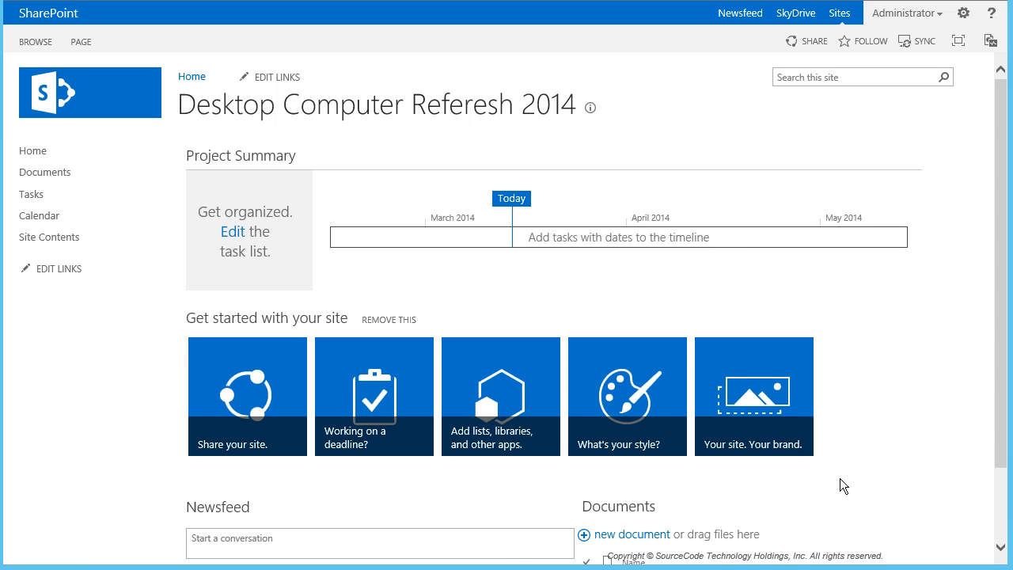
right_click(840, 480)
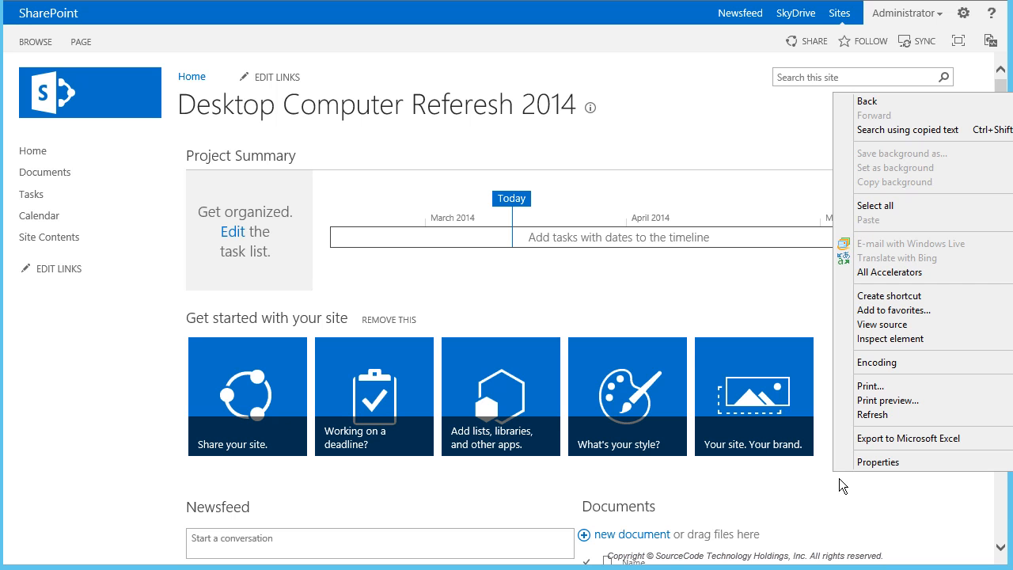
click(882, 106)
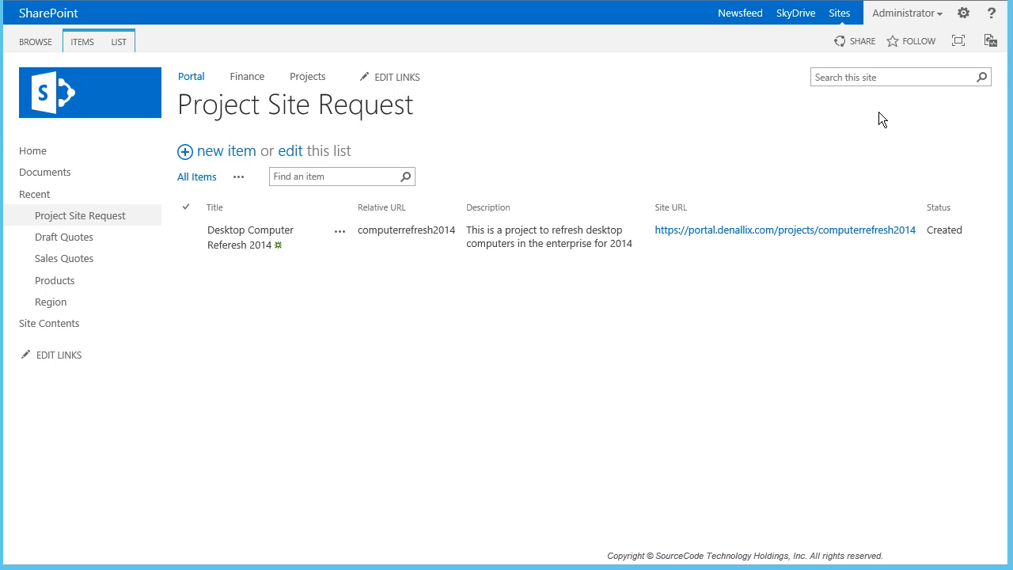
Step: Check the subsites in the Projects site's contents and return to the Project Site Request list
click(318, 85)
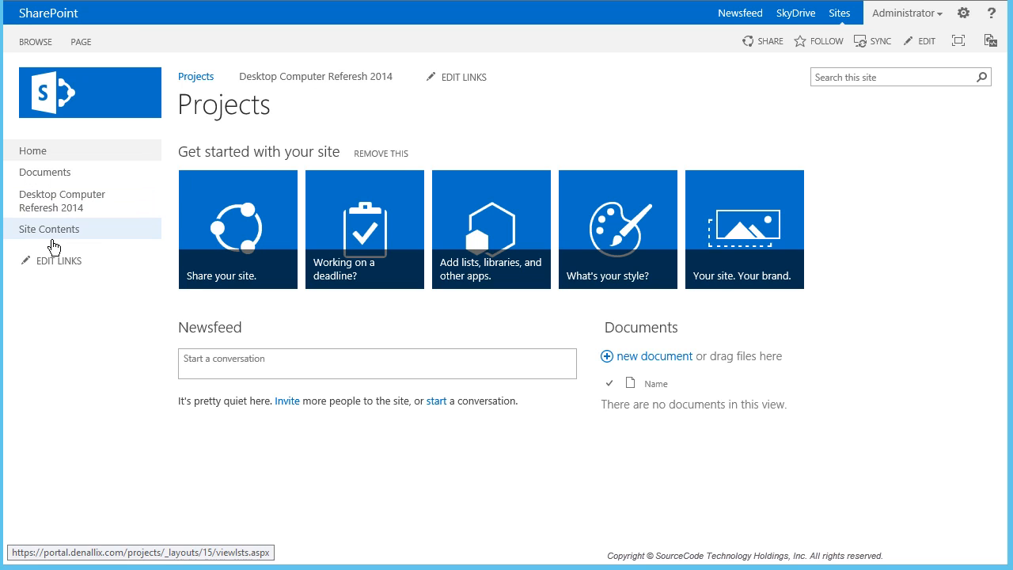
click(54, 247)
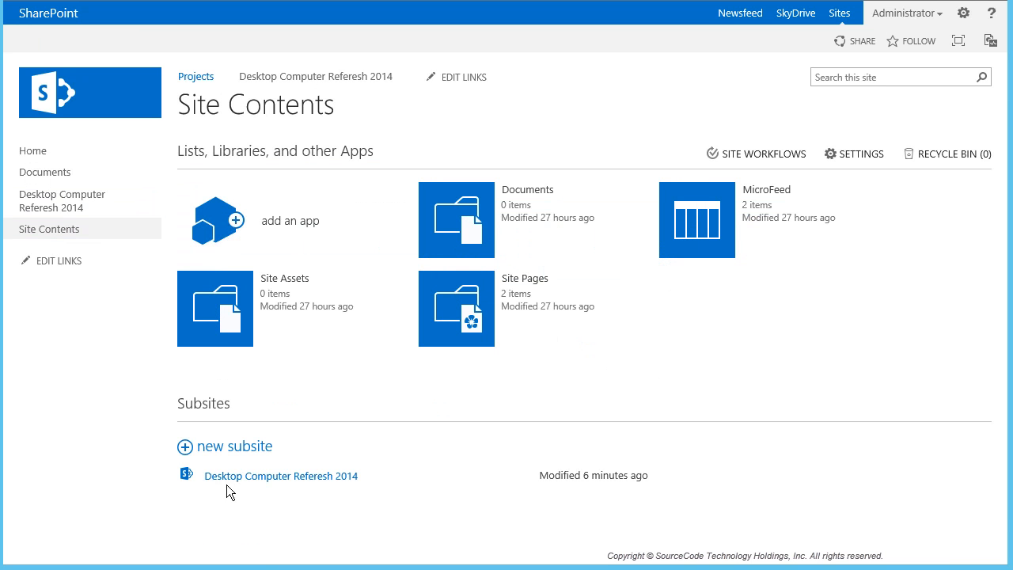
right_click(287, 524)
click(326, 153)
right_click(394, 491)
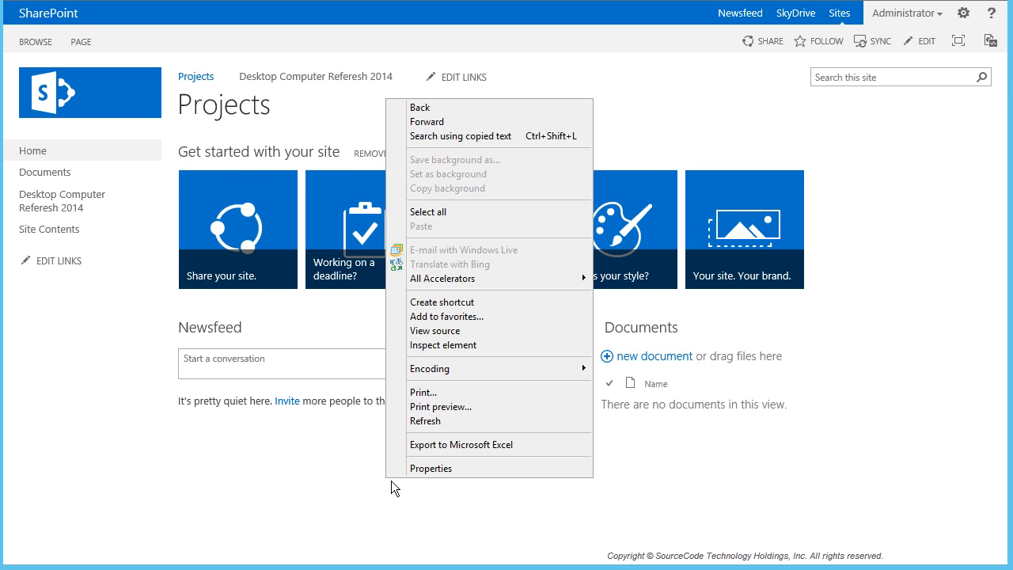
click(430, 117)
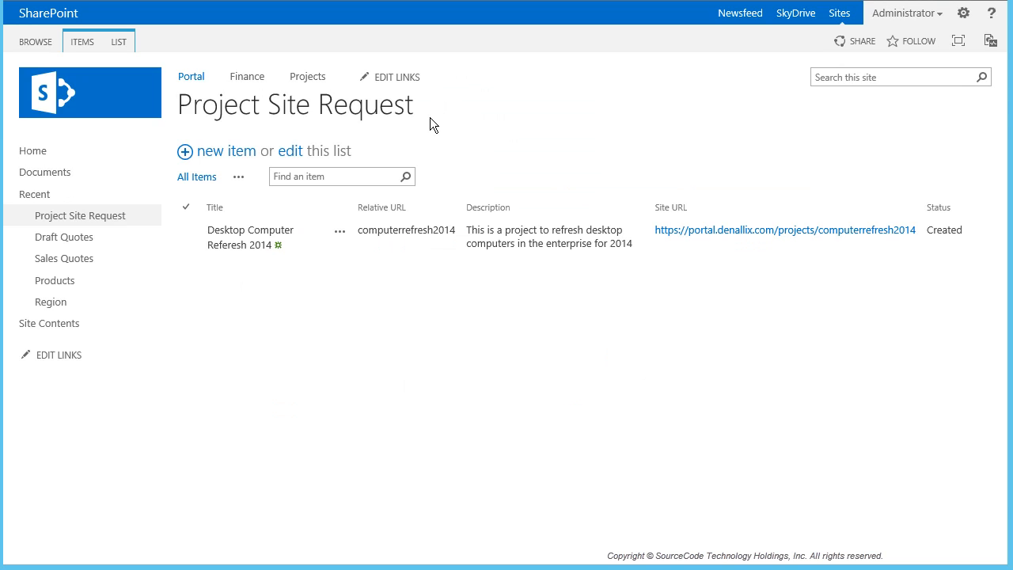
Step: Complete the Keep or Delete Site task in the portal home page's K2 Worklist with the Delete action
click(43, 156)
scroll(436, 396, down, 5)
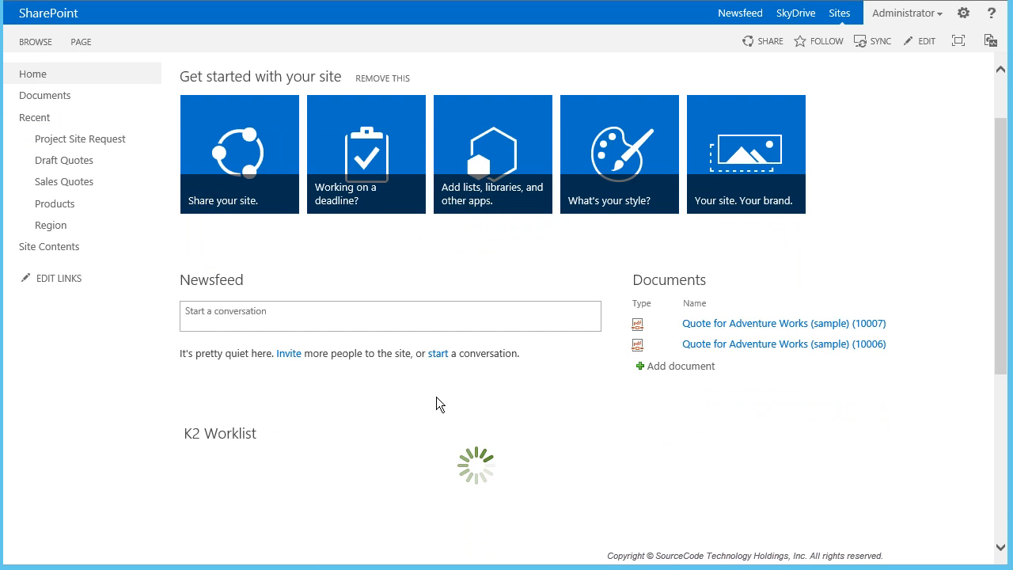
scroll(436, 396, up, 3)
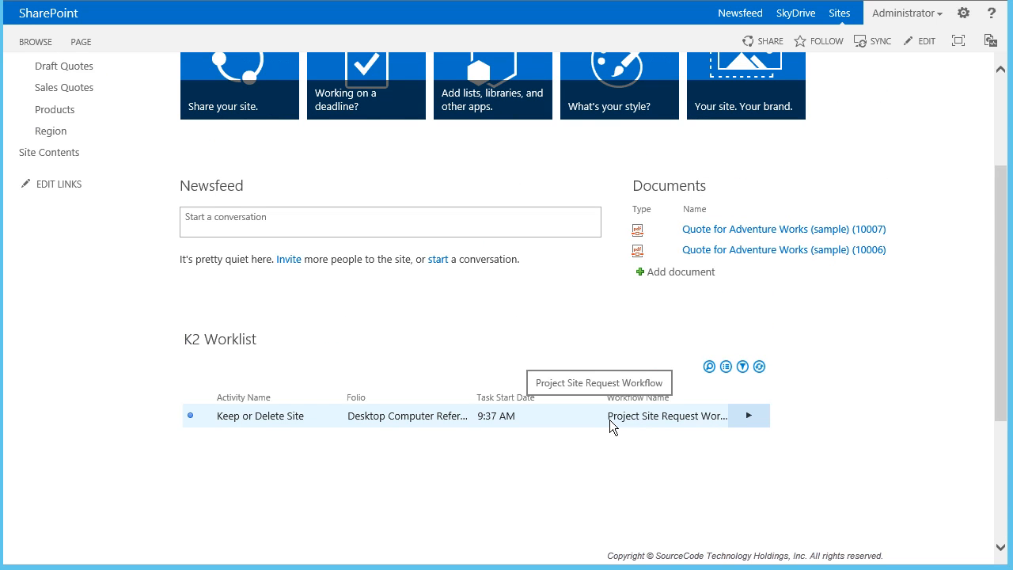
click(749, 416)
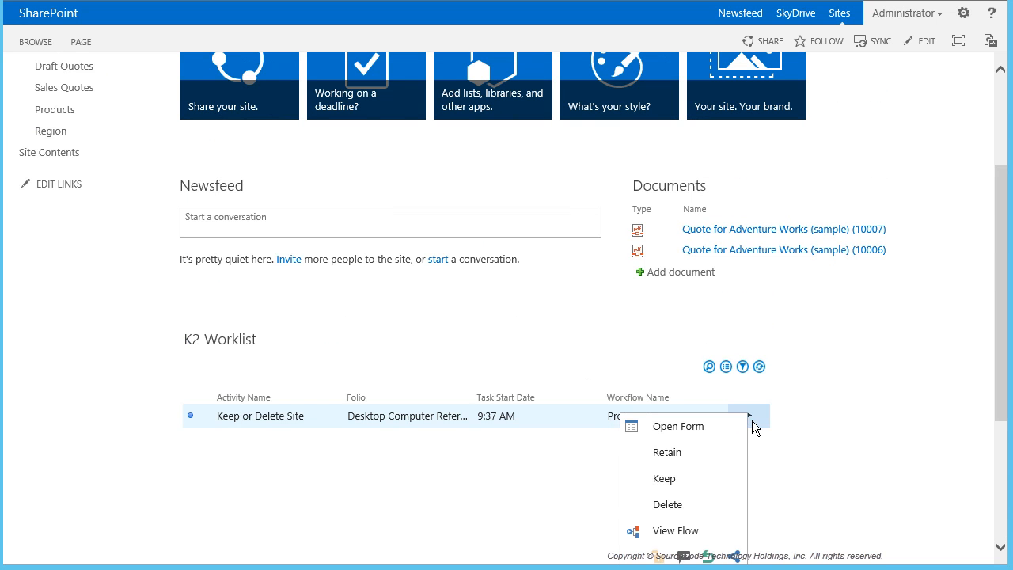
click(679, 507)
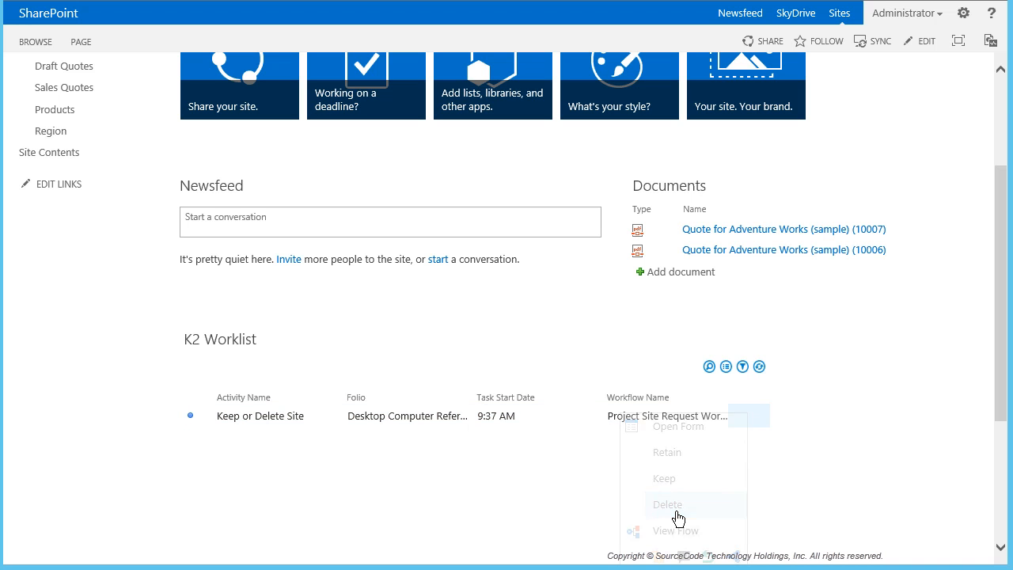
Step: Return to the Projects site contents and refresh the page to check its subsites
scroll(678, 518, up, 3)
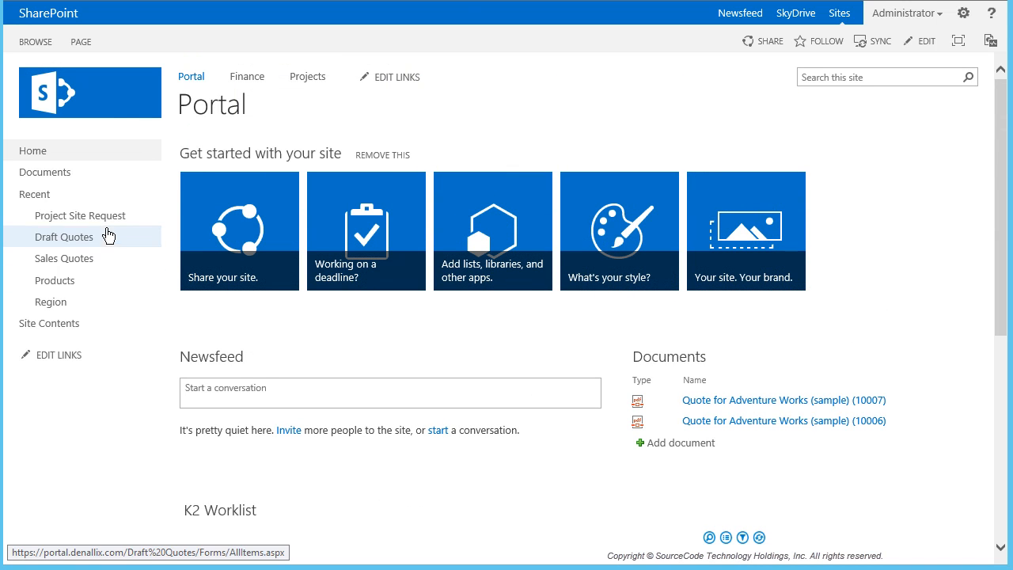
click(110, 230)
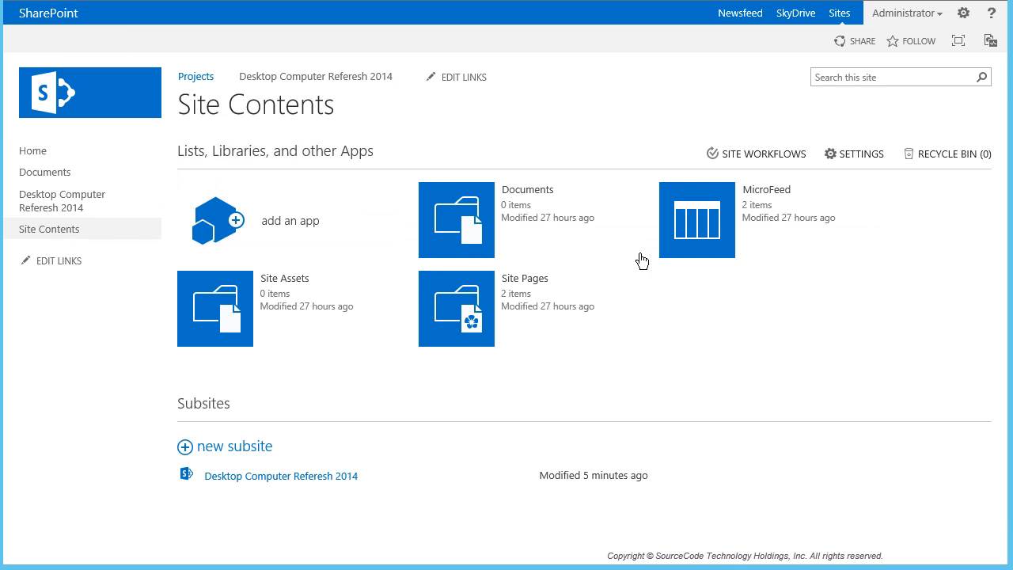
right_click(570, 407)
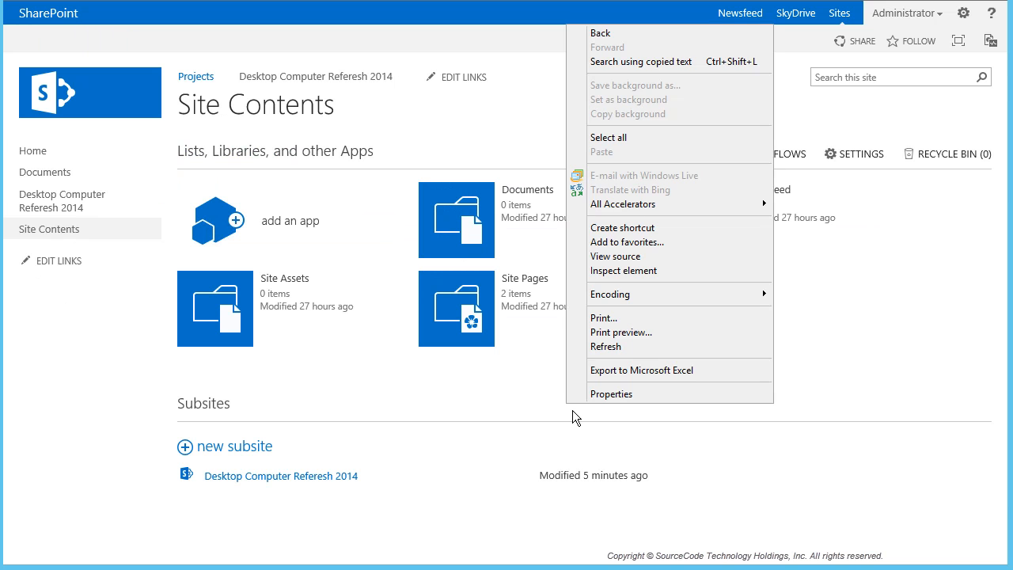
click(619, 348)
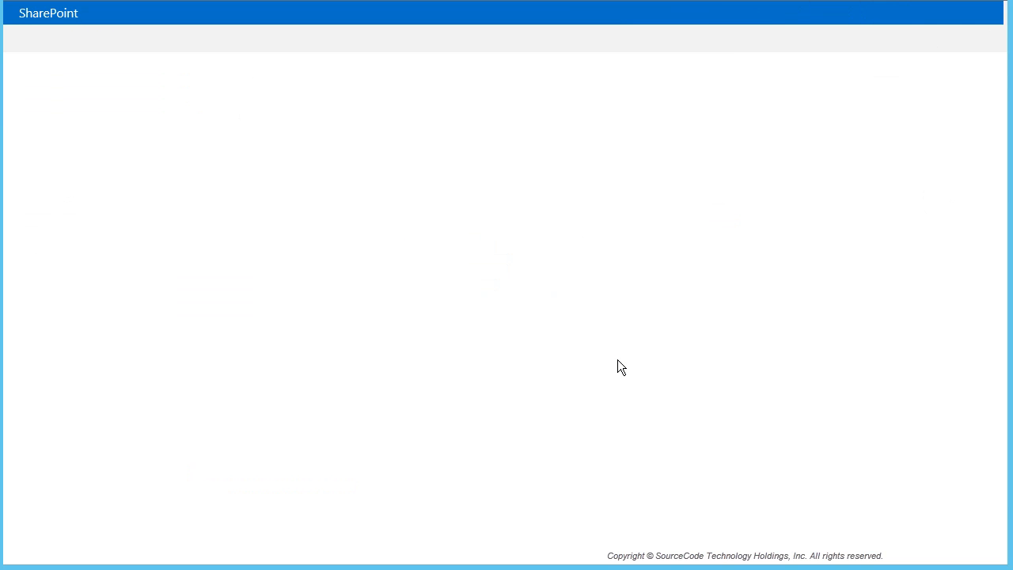